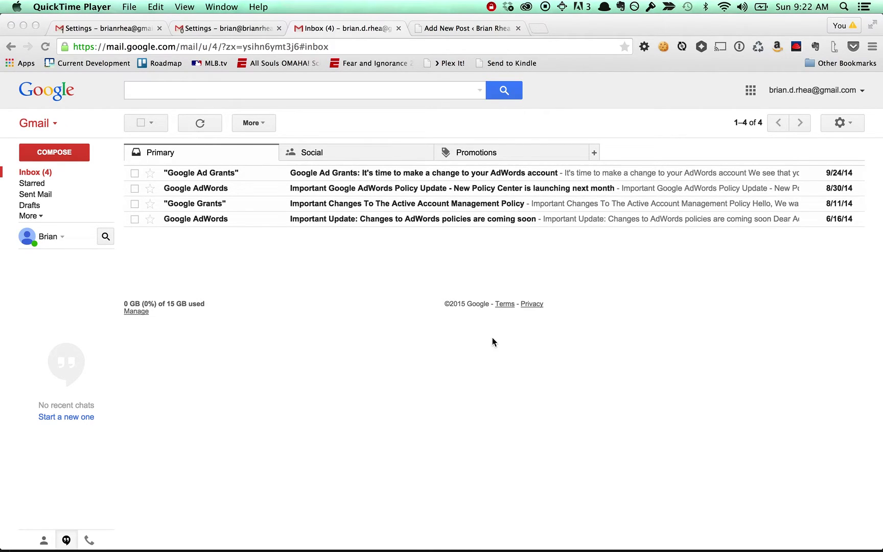
Review the checklist's label names (Actions to Delegated) and Filters item in the text editor.
{"action": "key", "text": "super+Tab"}
{"action": "key", "text": "super+Tab"}
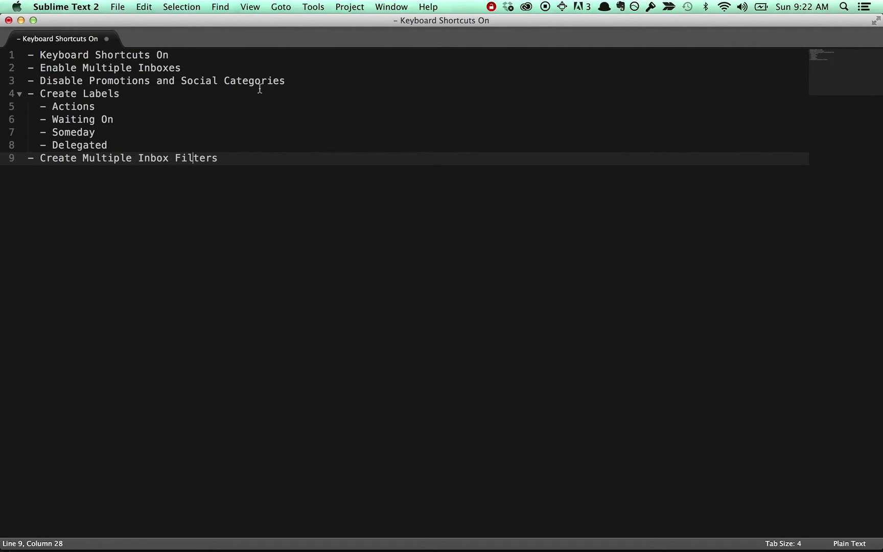
{"action": "left_click_drag", "start_coordinate": [106, 144], "coordinate": [51, 106]}
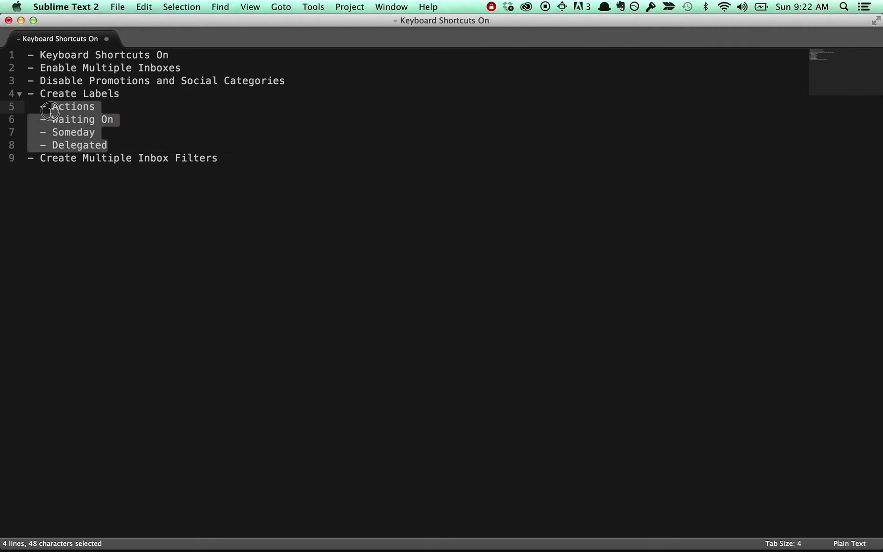
{"action": "left_click", "coordinate": [56, 108]}
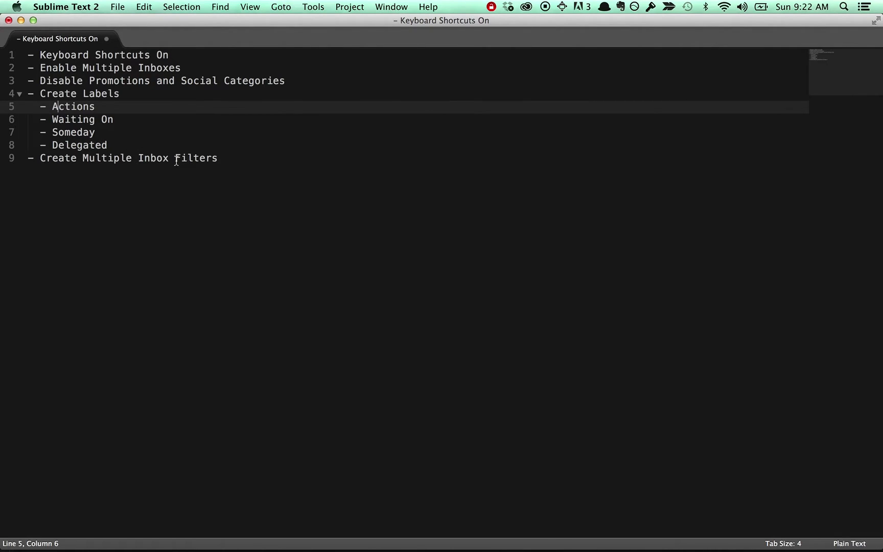
{"action": "left_click_drag", "start_coordinate": [217, 158], "coordinate": [175, 159]}
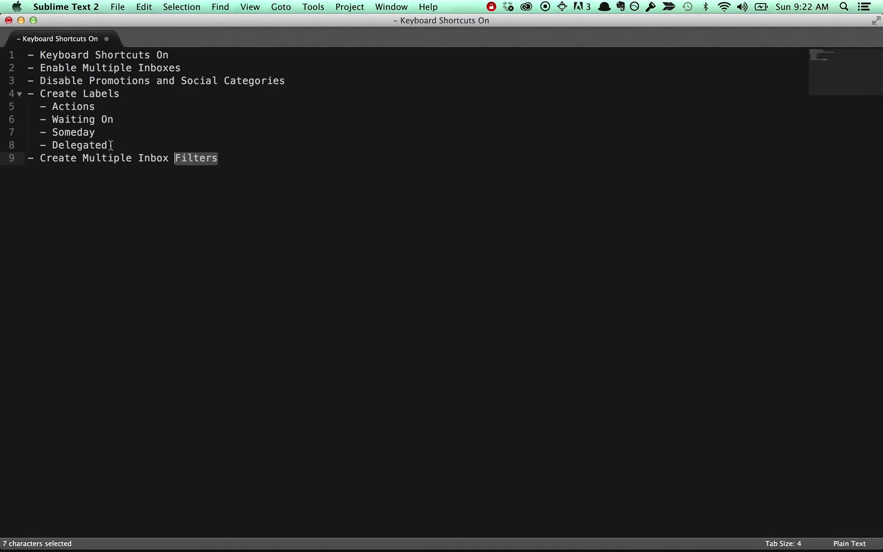
{"action": "left_click_drag", "start_coordinate": [113, 145], "coordinate": [51, 110]}
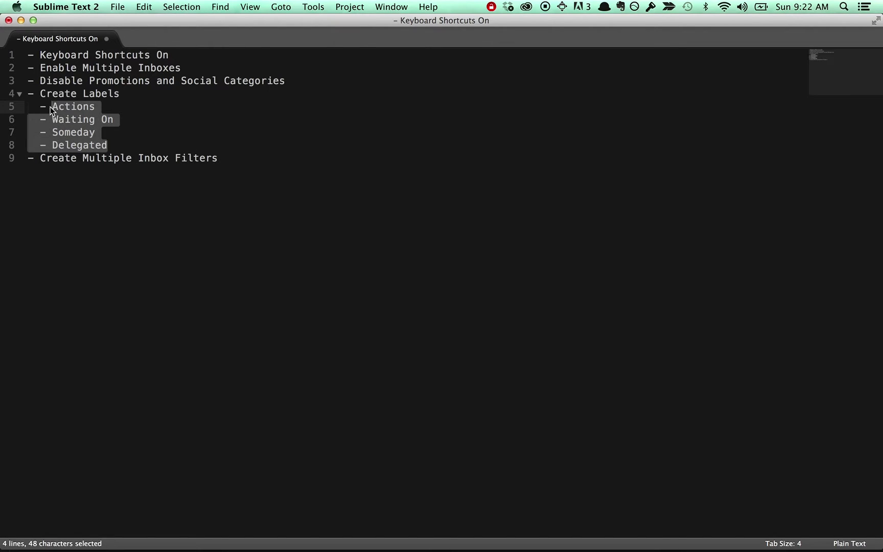
{"action": "left_click", "coordinate": [94, 139]}
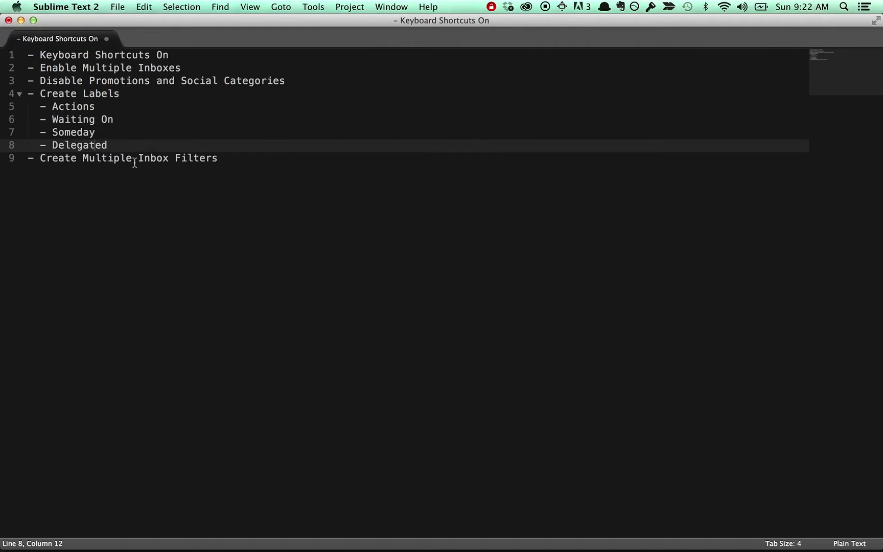
{"action": "key", "text": "super+Tab"}
{"action": "key", "text": "super+Tab"}
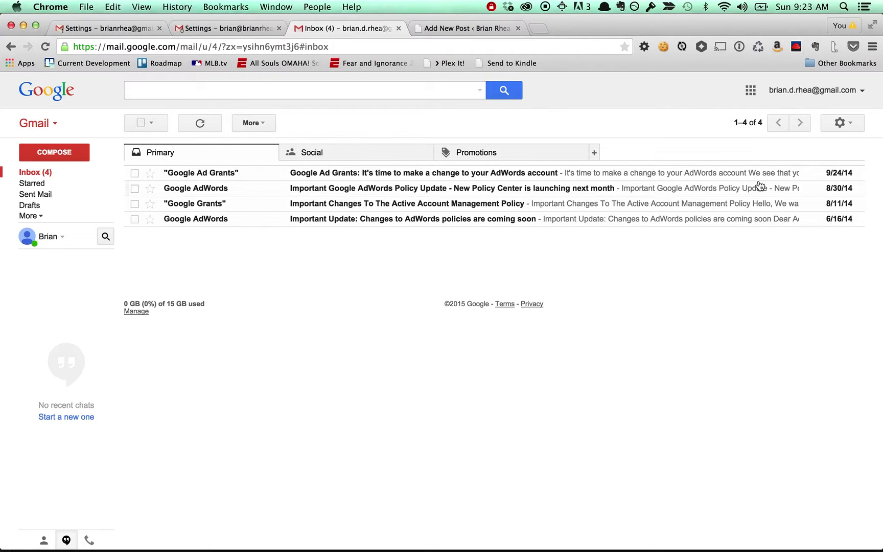
Set Keyboard shortcuts to on in Gmail's general settings.
{"action": "left_click", "coordinate": [848, 124]}
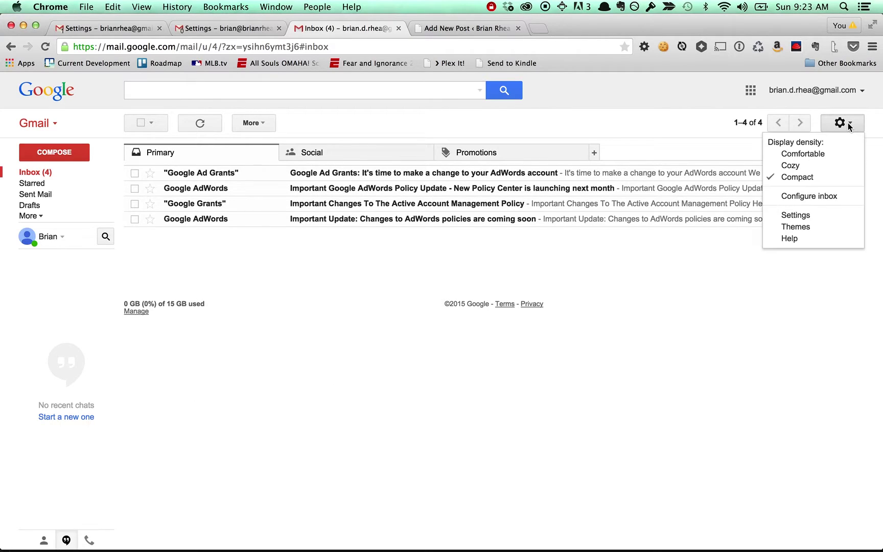
{"action": "left_click", "coordinate": [812, 220]}
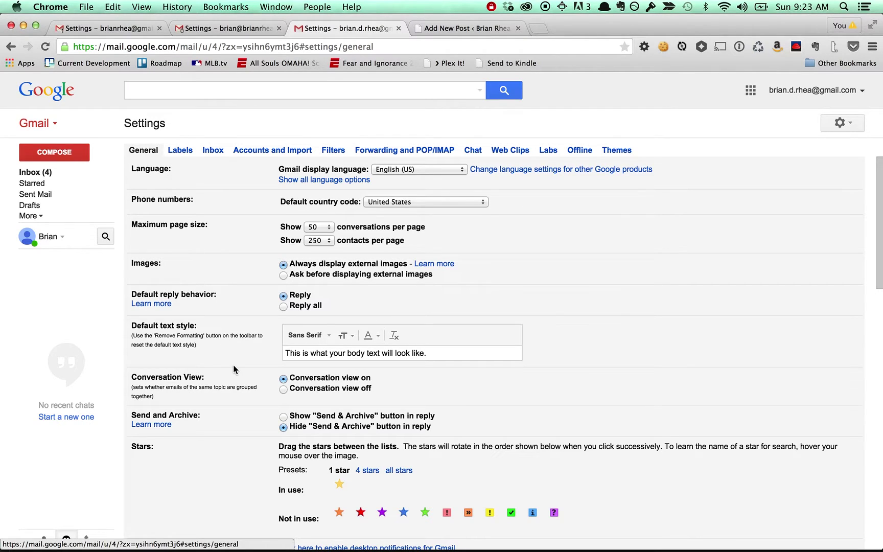
{"action": "scroll", "coordinate": [233, 364], "scroll_direction": "down", "scroll_amount": 5}
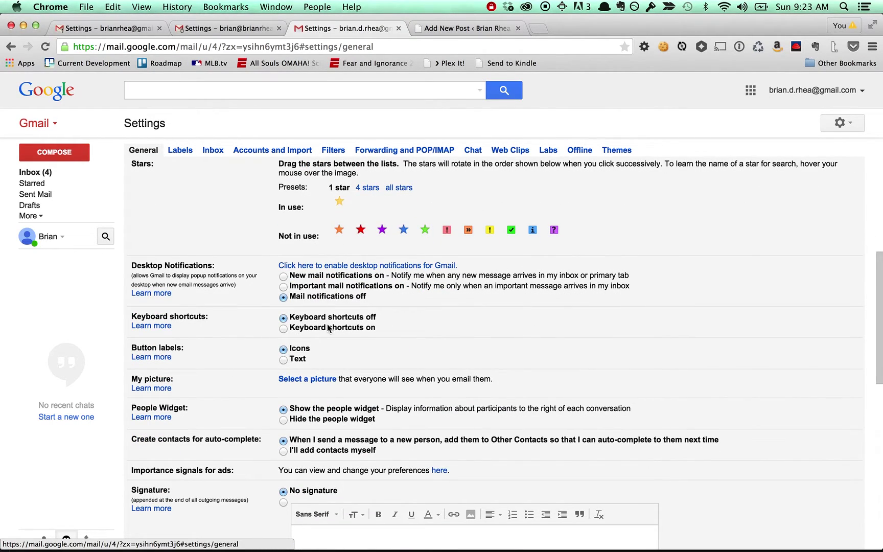
{"action": "left_click", "coordinate": [283, 329]}
Uncheck the Social and Promotions categories on the Inbox settings tab.
{"action": "left_click", "coordinate": [214, 154]}
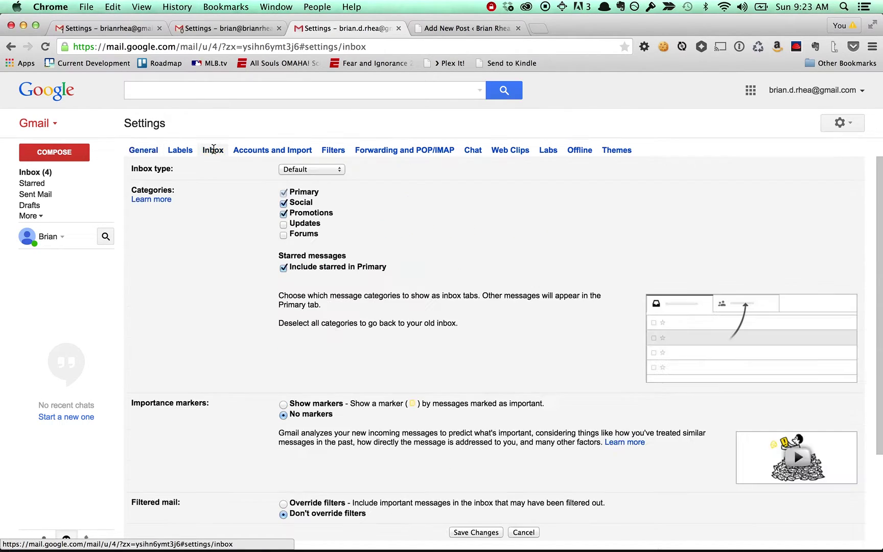
{"action": "left_click", "coordinate": [284, 203]}
{"action": "left_click", "coordinate": [284, 214]}
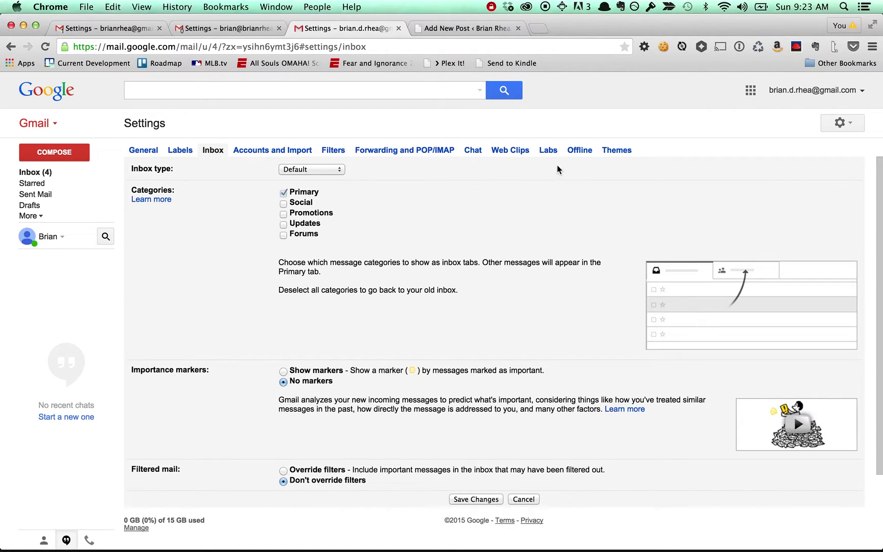
Find the Multiple Inboxes lab by searching 'mul', enable it, and save the changes.
{"action": "left_click", "coordinate": [549, 151]}
{"action": "left_click", "coordinate": [226, 254]}
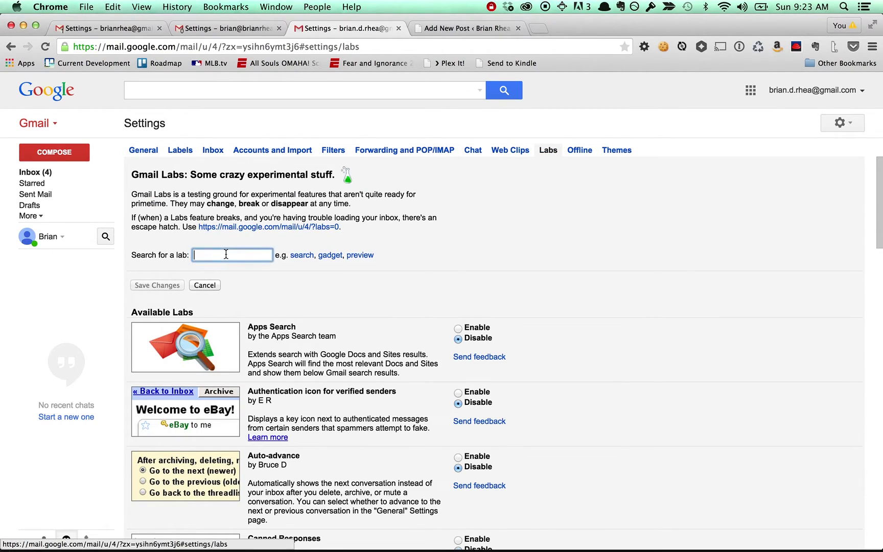
{"action": "type", "text": "mul"}
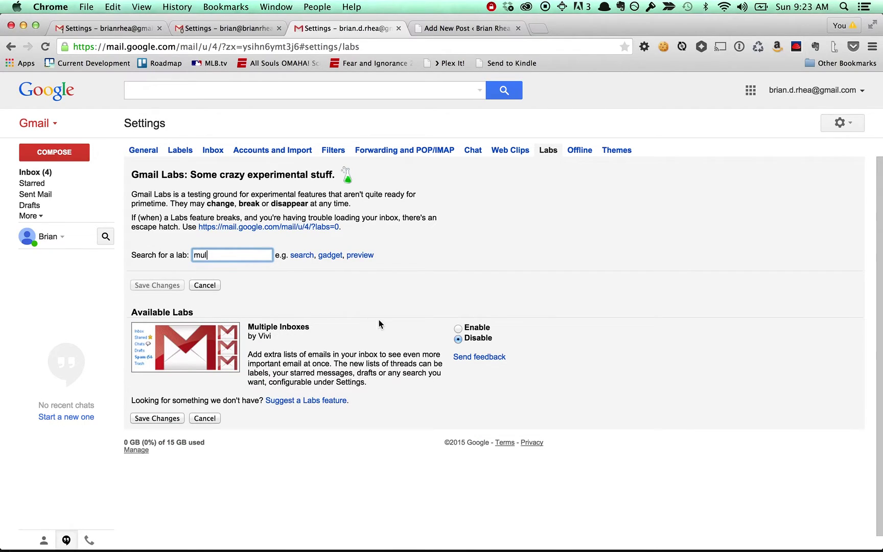
{"action": "left_click", "coordinate": [458, 329]}
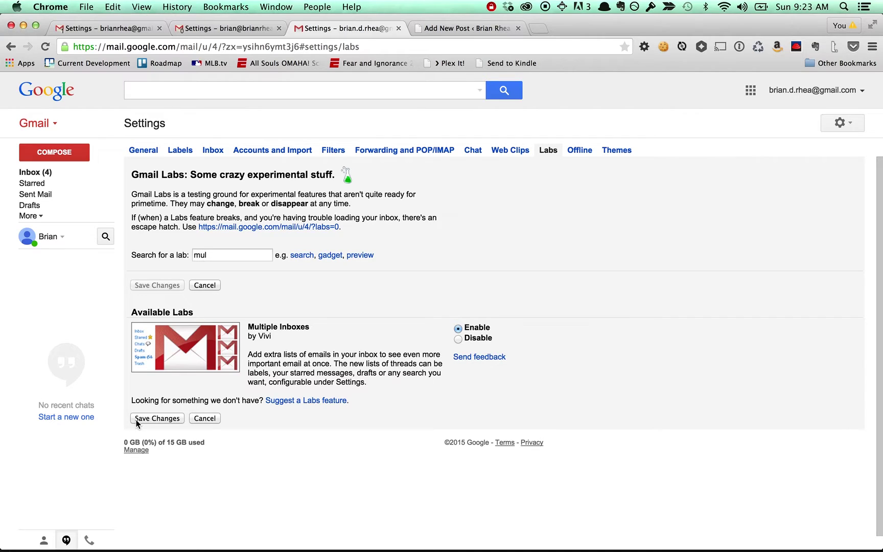
{"action": "left_click", "coordinate": [156, 418]}
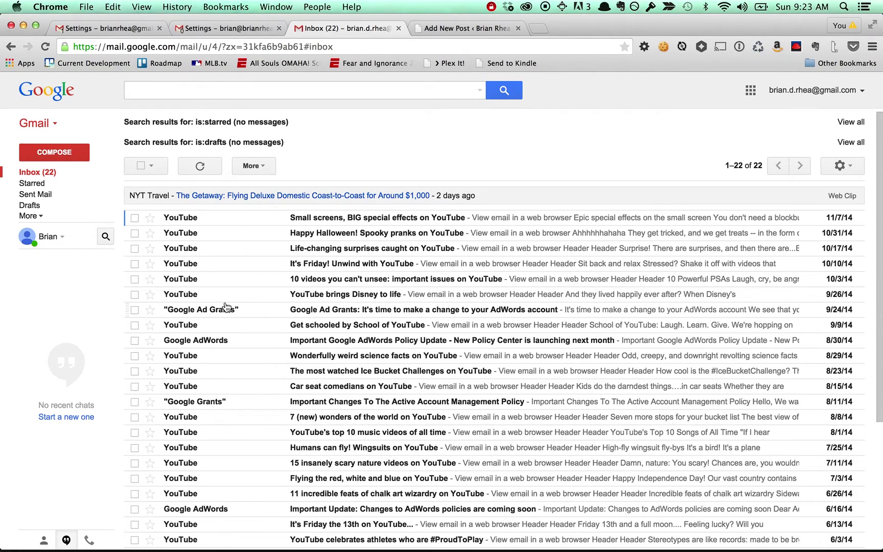
Reopen the full Gmail settings from the gear menu of the updated inbox.
{"action": "scroll", "coordinate": [227, 307], "scroll_direction": "down", "scroll_amount": 5}
{"action": "scroll", "coordinate": [227, 307], "scroll_direction": "up", "scroll_amount": 5}
{"action": "left_click", "coordinate": [848, 170]}
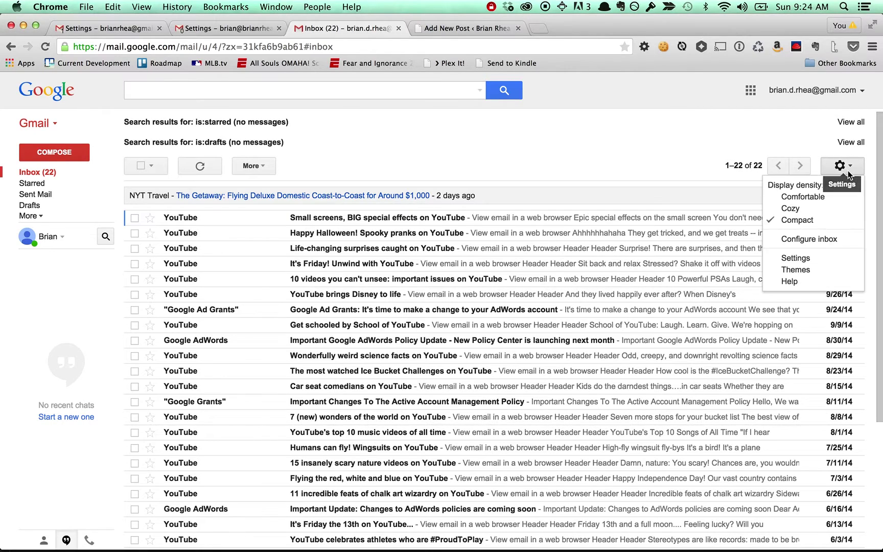
{"action": "left_click", "coordinate": [800, 259]}
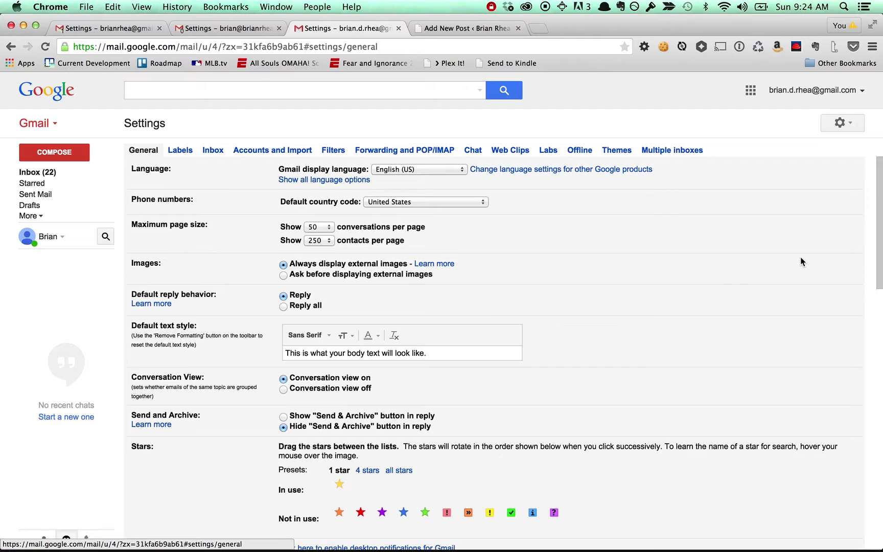
Set Pane 0 to label:Actions titled 'Action' and Pane 1 to label:Waiting On titled 'Waiting On'.
{"action": "left_click", "coordinate": [689, 152]}
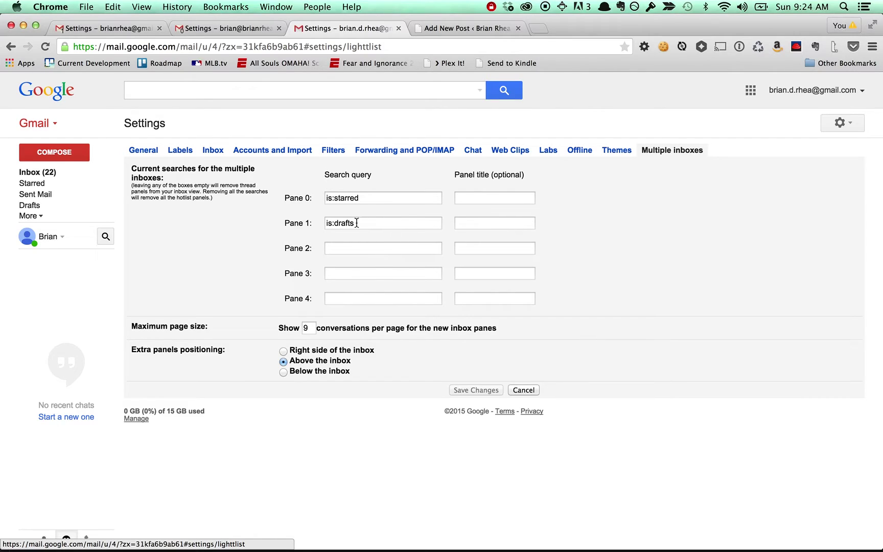
{"action": "triple_click", "coordinate": [347, 198]}
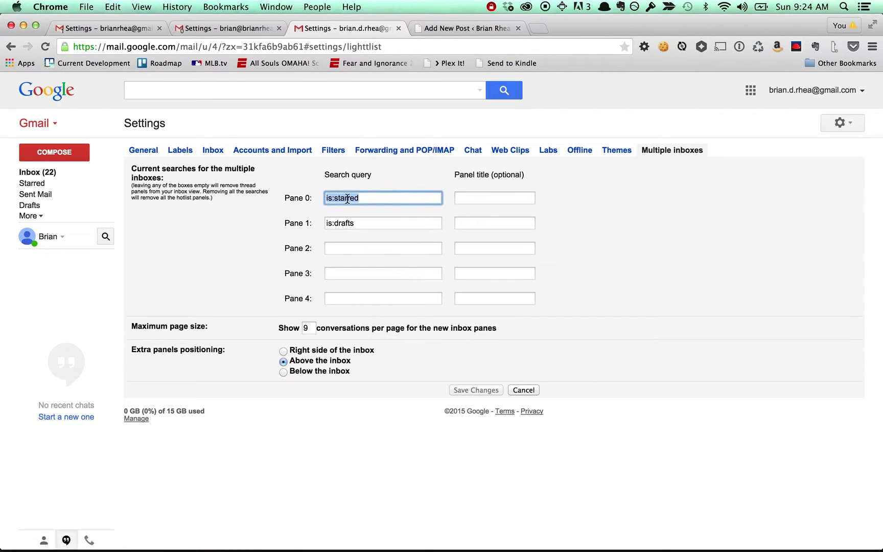
{"action": "key", "text": "BackSpace"}
{"action": "type", "text": "label:Actions"}
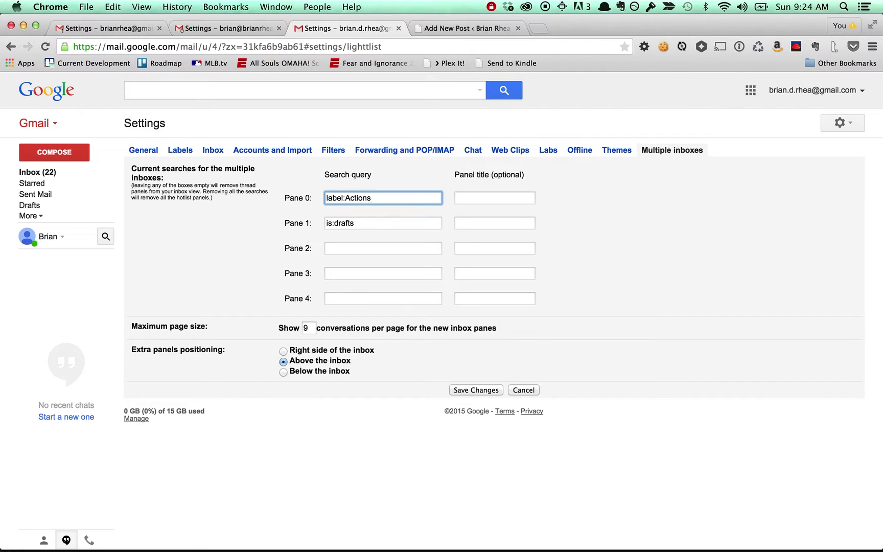
{"action": "key", "text": "Tab"}
{"action": "type", "text": "Action"}
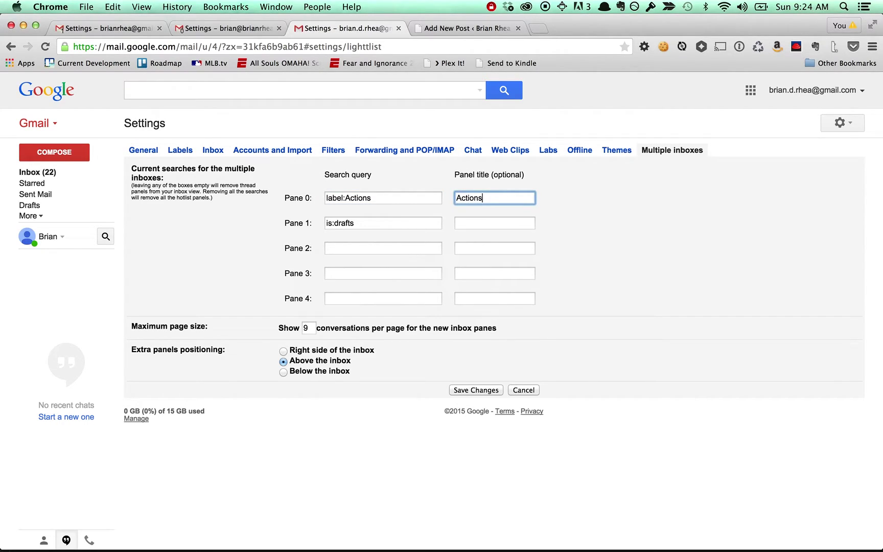
{"action": "key", "text": "Tab"}
{"action": "type", "text": "label:"}
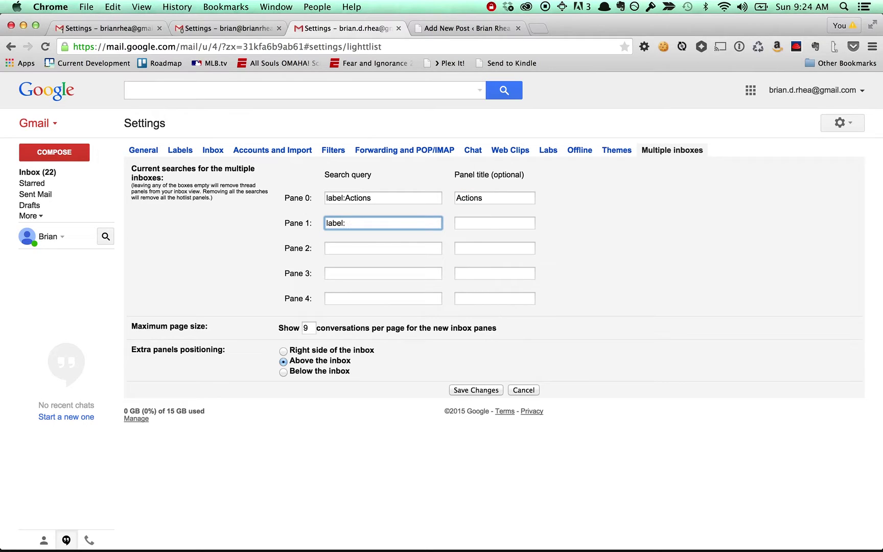
{"action": "type", "text": "Waiting On"}
{"action": "key", "text": "Tab"}
{"action": "type", "text": "Waiting On"}
{"action": "key", "text": "Tab"}
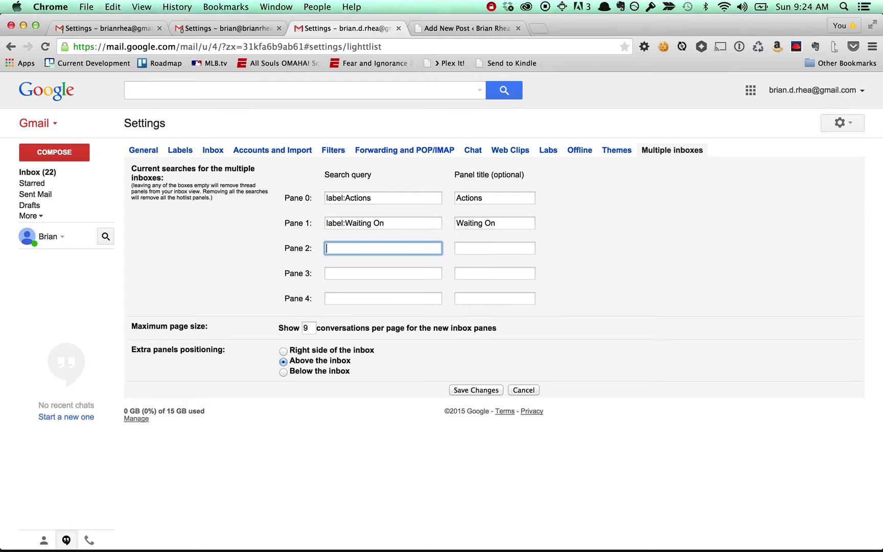
Set Pane 2 to label:Someday titled 'Someday / Maybe' and Pane 3 to label:Delegated titled 'Delegated'.
{"action": "type", "text": "label:Someday"}
{"action": "key", "text": "Tab"}
{"action": "type", "text": "Someday "}
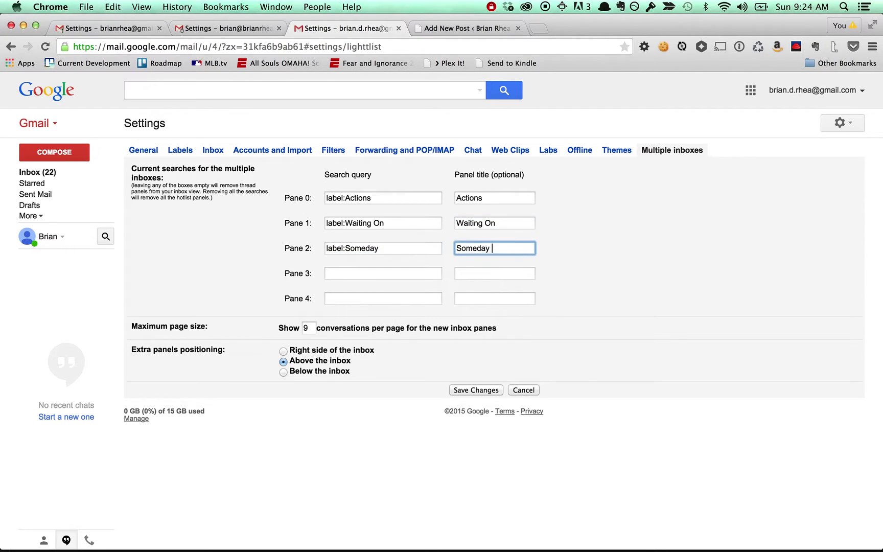
{"action": "type", "text": "/ Maybe"}
{"action": "key", "text": "Tab"}
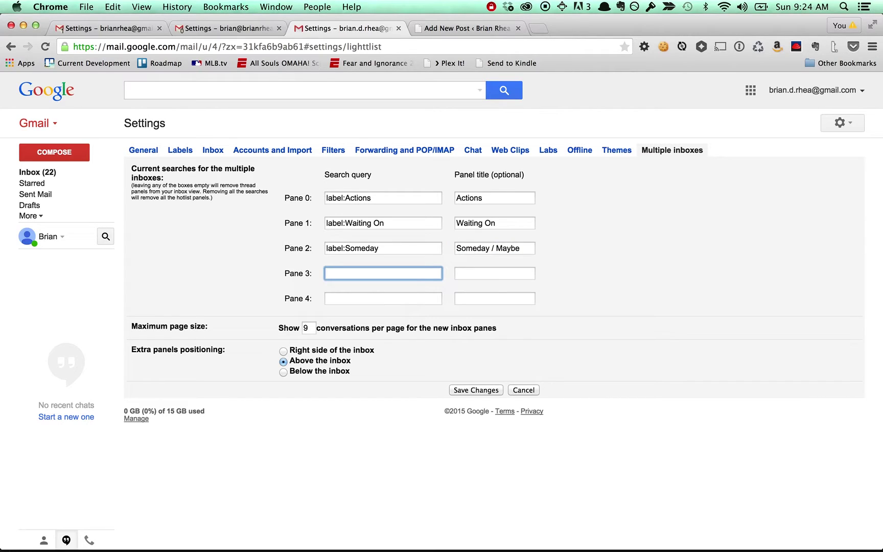
{"action": "left_click", "coordinate": [396, 244]}
{"action": "type", "text": "Maybe"}
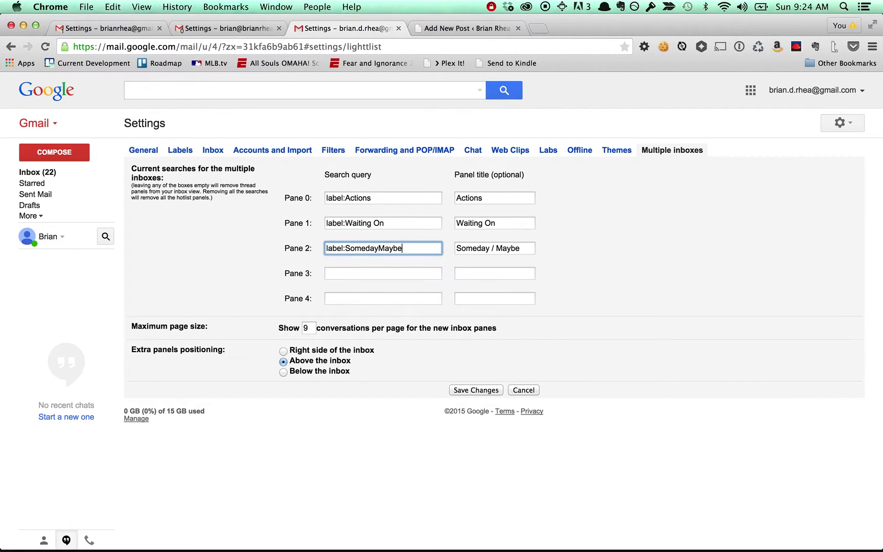
{"action": "key", "text": "BackSpace"}
{"action": "key", "text": "BackSpace"}
{"action": "key", "text": "BackSpace"}
{"action": "key", "text": "BackSpace"}
{"action": "key", "text": "BackSpace"}
{"action": "left_click", "coordinate": [347, 273]}
{"action": "type", "text": "lab"}
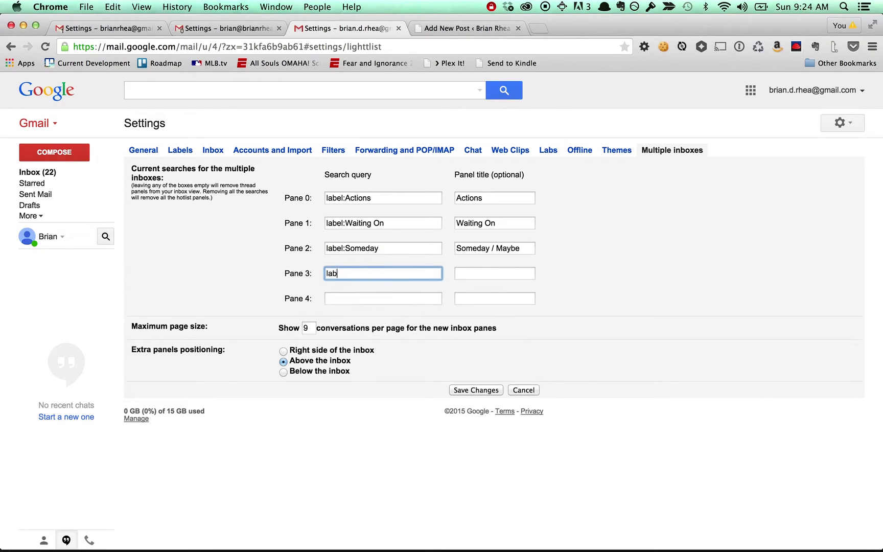
{"action": "type", "text": "el:Delegated"}
{"action": "left_click", "coordinate": [495, 273]}
{"action": "type", "text": "Delegated"}
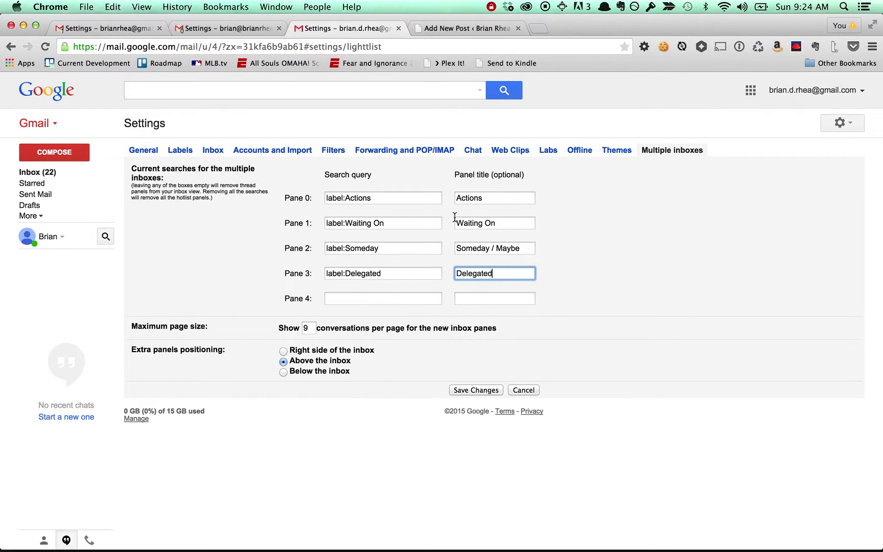
Set the pane page size to 3, place panes right of the inbox, and save.
{"action": "left_click", "coordinate": [306, 328]}
{"action": "left_click", "coordinate": [322, 331]}
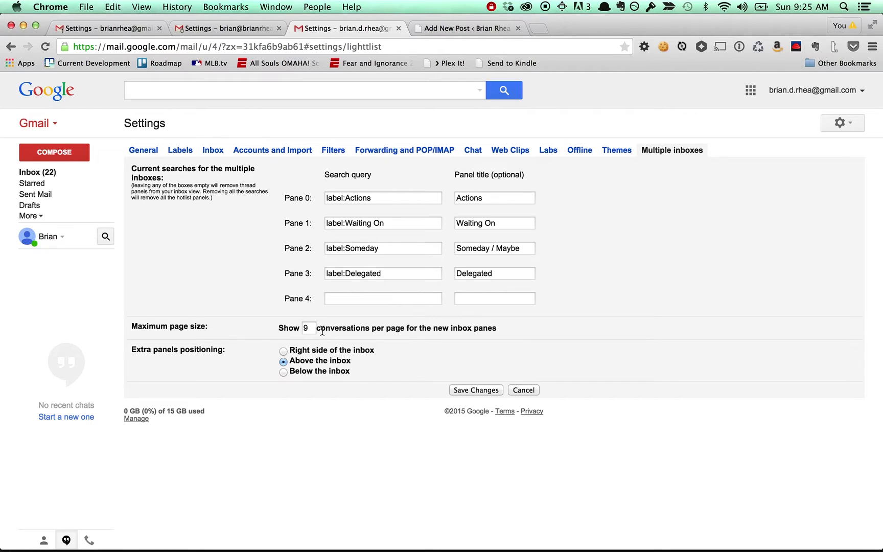
{"action": "left_click_drag", "start_coordinate": [310, 328], "coordinate": [293, 329]}
{"action": "type", "text": "3"}
{"action": "left_click", "coordinate": [284, 352]}
{"action": "left_click", "coordinate": [463, 389]}
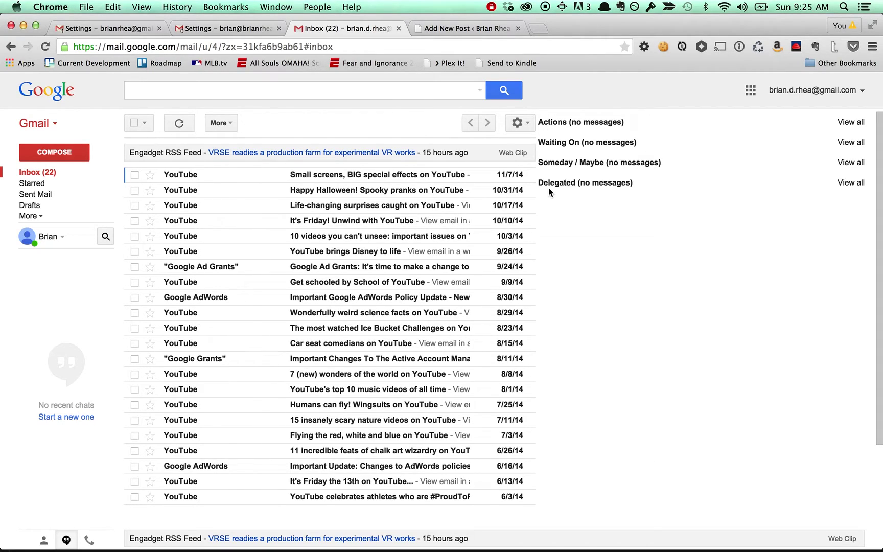
Go to the Labels settings tab and start a new label with Create new label.
{"action": "left_click", "coordinate": [519, 123]}
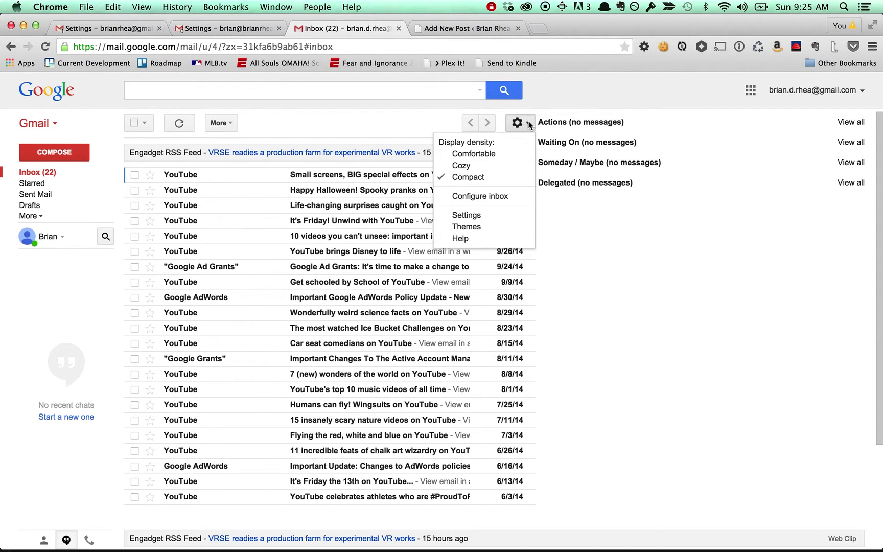
{"action": "left_click", "coordinate": [470, 217]}
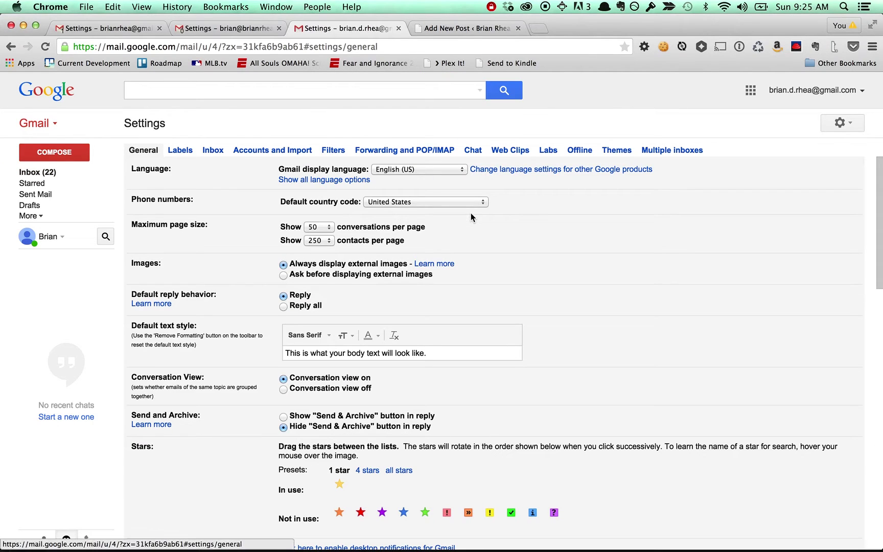
{"action": "left_click", "coordinate": [180, 150]}
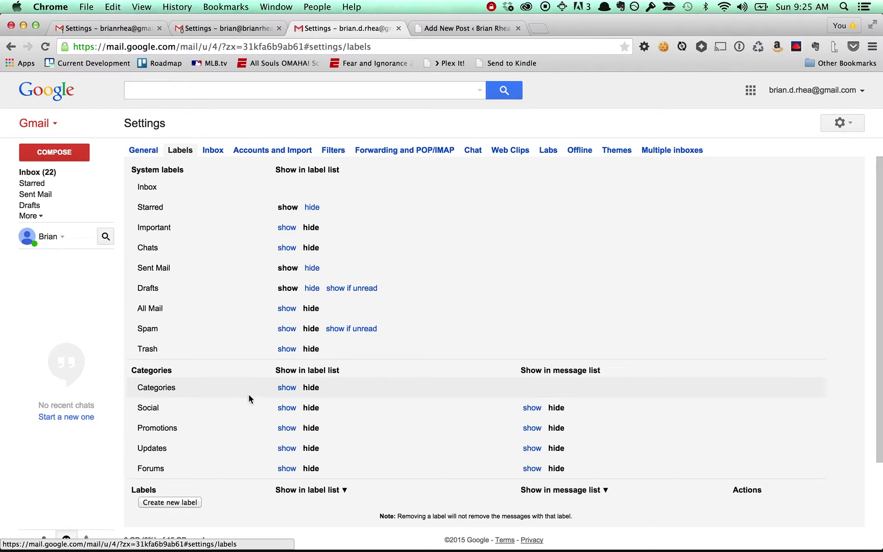
{"action": "scroll", "coordinate": [314, 267], "scroll_direction": "down", "scroll_amount": 5}
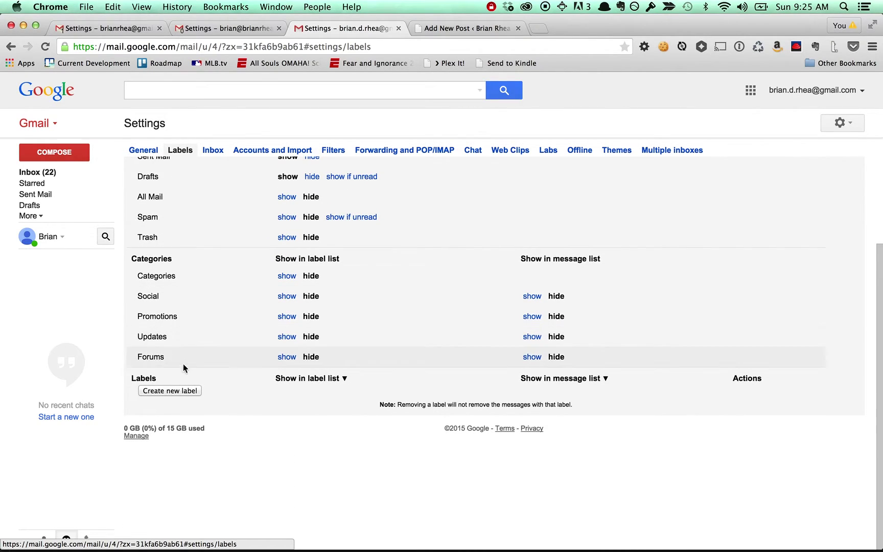
{"action": "left_click", "coordinate": [177, 391]}
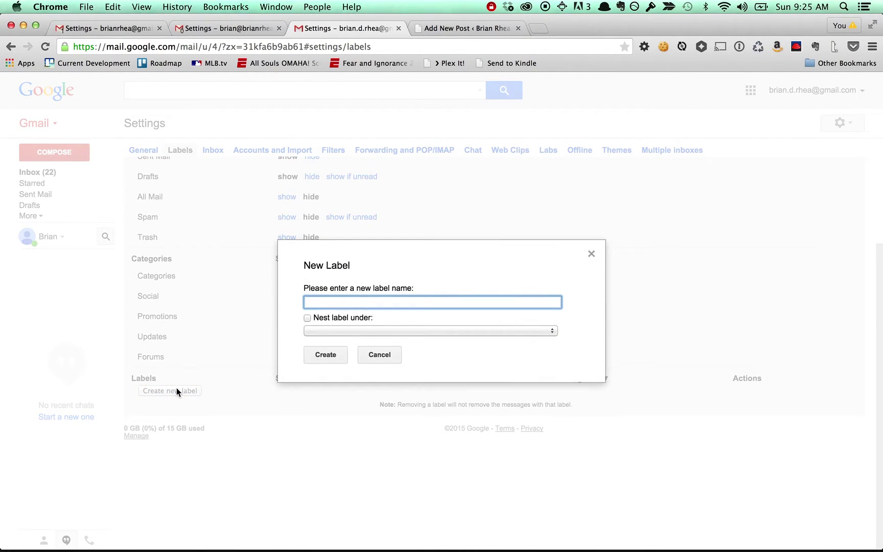
Create the Actions and Waiting On labels.
{"action": "type", "text": "Actions"}
{"action": "key", "text": "Return"}
{"action": "left_click", "coordinate": [174, 390]}
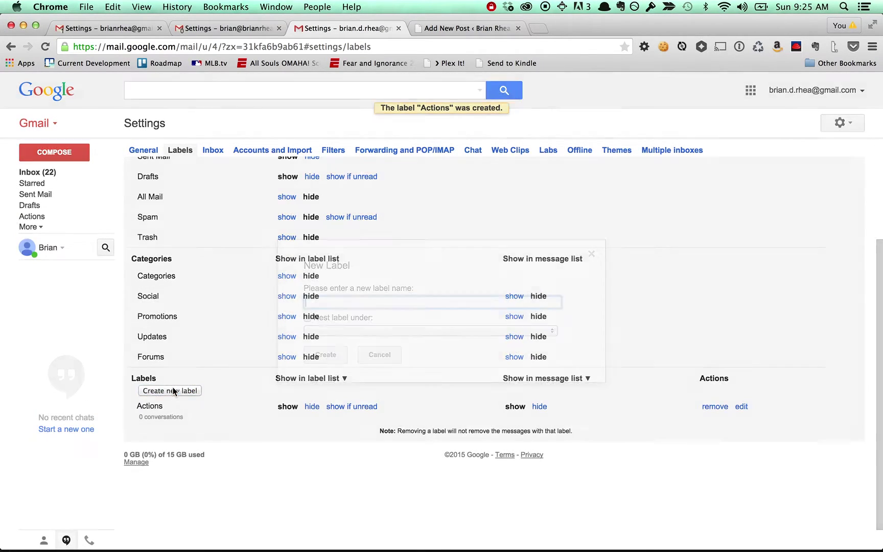
{"action": "type", "text": "Waitin"}
{"action": "key", "text": "BackSpace"}
{"action": "key", "text": "BackSpace"}
{"action": "key", "text": "BackSpace"}
{"action": "key", "text": "BackSpace"}
{"action": "key", "text": "BackSpace"}
{"action": "type", "text": "aiting On"}
{"action": "key", "text": "Return"}
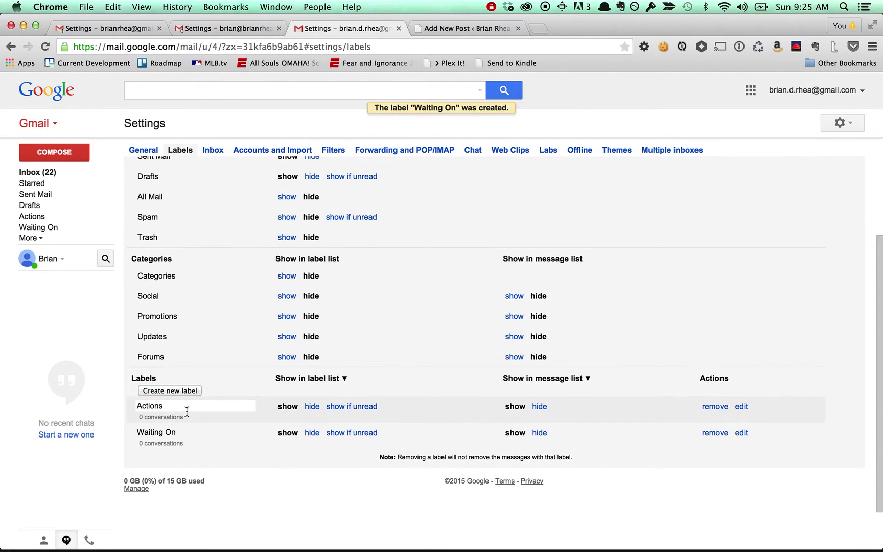
Create the Someday and Delegated labels, then return to the inbox.
{"action": "left_click", "coordinate": [184, 391]}
{"action": "type", "text": "Someday"}
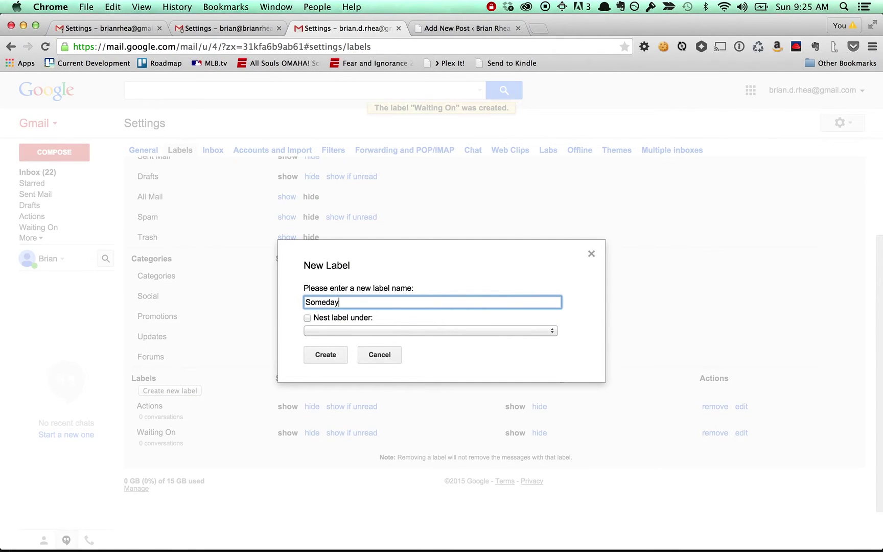
{"action": "key", "text": "Return"}
{"action": "left_click", "coordinate": [184, 391]}
{"action": "type", "text": "Dele"}
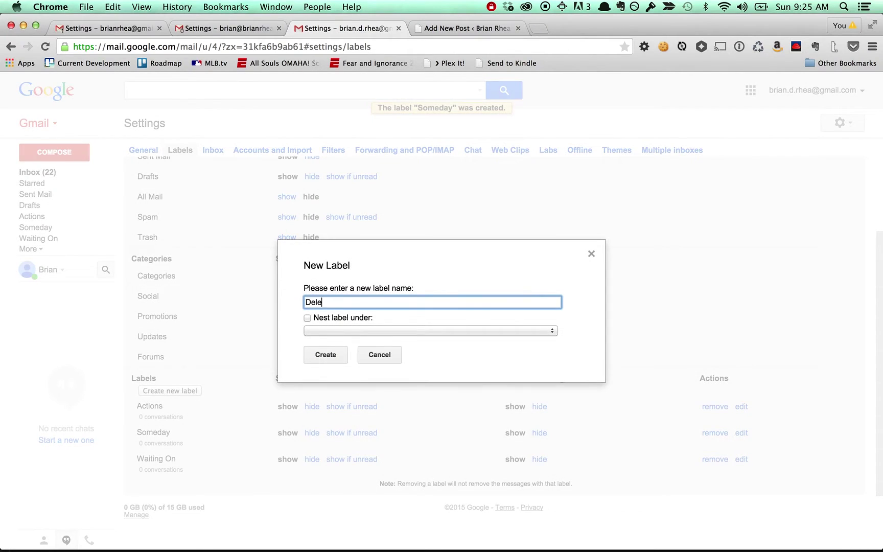
{"action": "type", "text": "gated"}
{"action": "key", "text": "Return"}
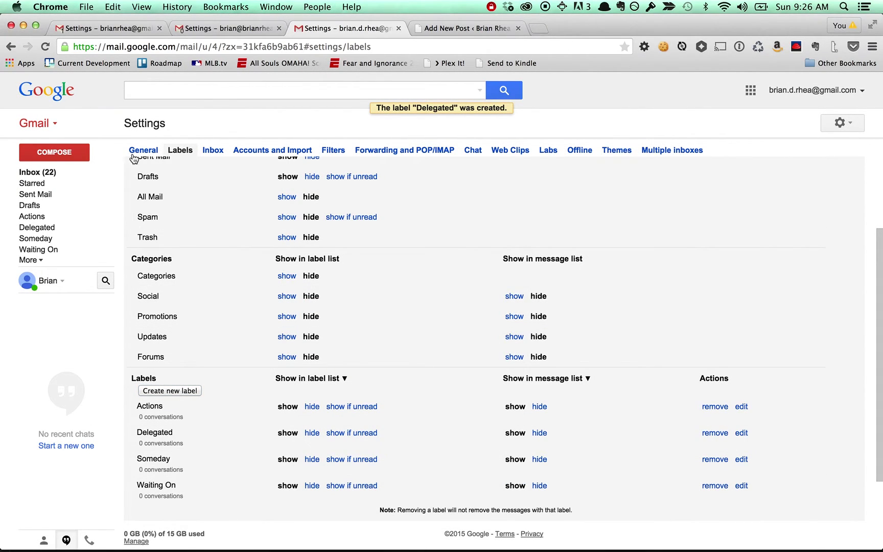
{"action": "left_click", "coordinate": [46, 177]}
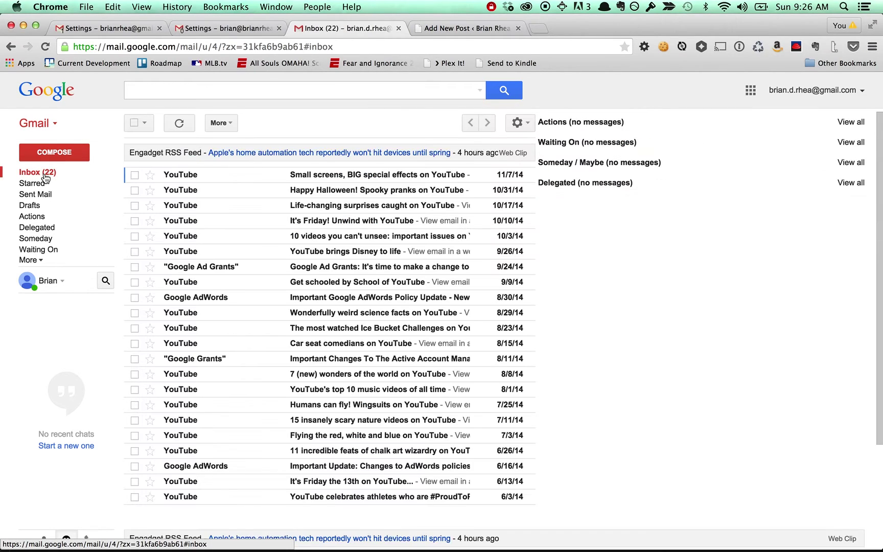
Apply the Actions label to the 'Small screens, BIG special effects' conversation and archive it.
{"action": "left_click", "coordinate": [135, 176]}
{"action": "type", "text": "lac"}
{"action": "key", "text": "Return"}
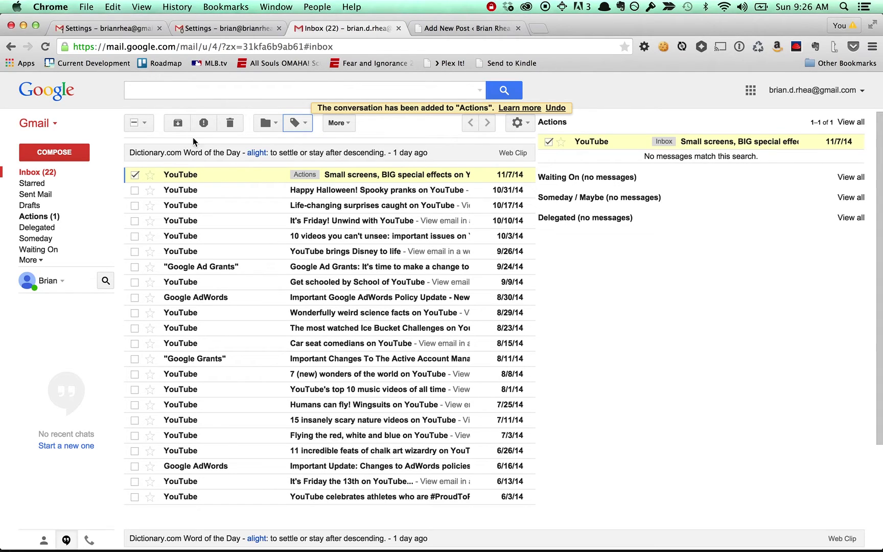
{"action": "left_click", "coordinate": [177, 124]}
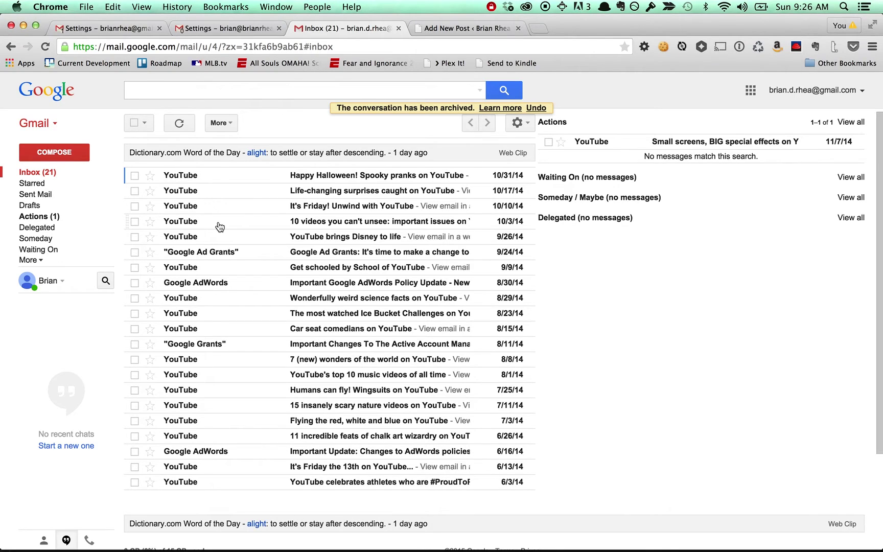
Test selecting conversations near the top of the inbox, then clear the selection again.
{"action": "key", "text": "x"}
{"action": "key", "text": "j"}
{"action": "key", "text": "x"}
{"action": "key", "text": "j"}
{"action": "key", "text": "x"}
{"action": "key", "text": "j"}
{"action": "key", "text": "x"}
{"action": "key", "text": "j"}
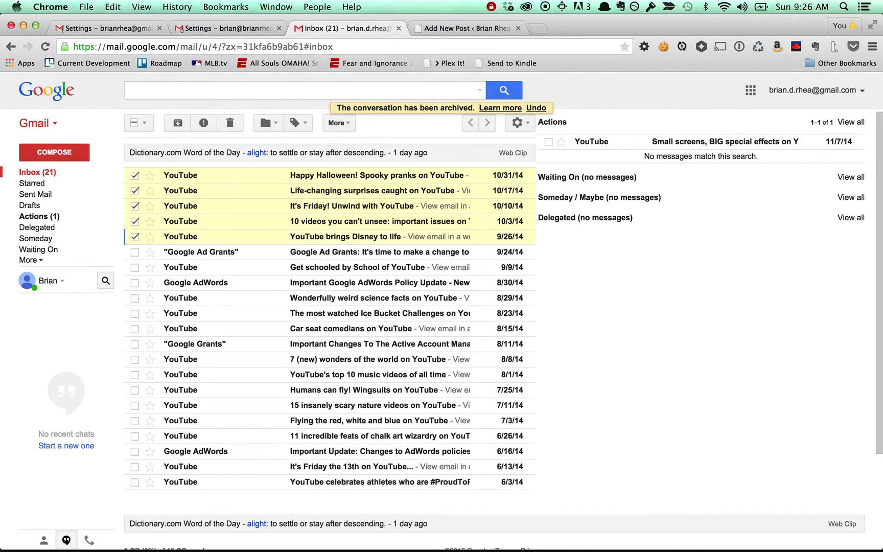
{"action": "key", "text": "k"}
{"action": "key", "text": "x"}
{"action": "key", "text": "k"}
{"action": "key", "text": "x"}
{"action": "key", "text": "k"}
{"action": "key", "text": "x"}
{"action": "key", "text": "k"}
{"action": "key", "text": "x"}
{"action": "key", "text": "j"}
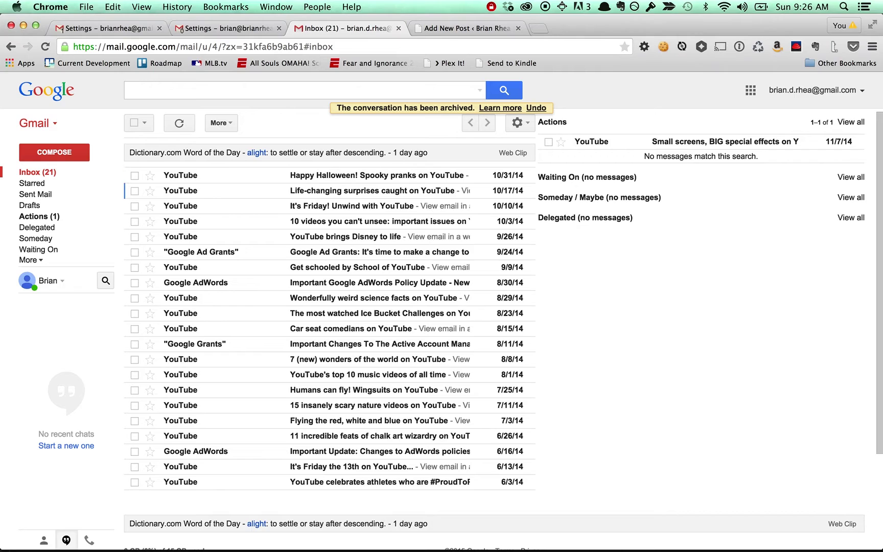
{"action": "key", "text": "j"}
{"action": "key", "text": "x"}
{"action": "key", "text": "j"}
{"action": "key", "text": "x"}
{"action": "key", "text": "j"}
{"action": "key", "text": "x"}
{"action": "key", "text": "j"}
{"action": "key", "text": "x"}
{"action": "key", "text": "j"}
{"action": "key", "text": "k"}
{"action": "key", "text": "k"}
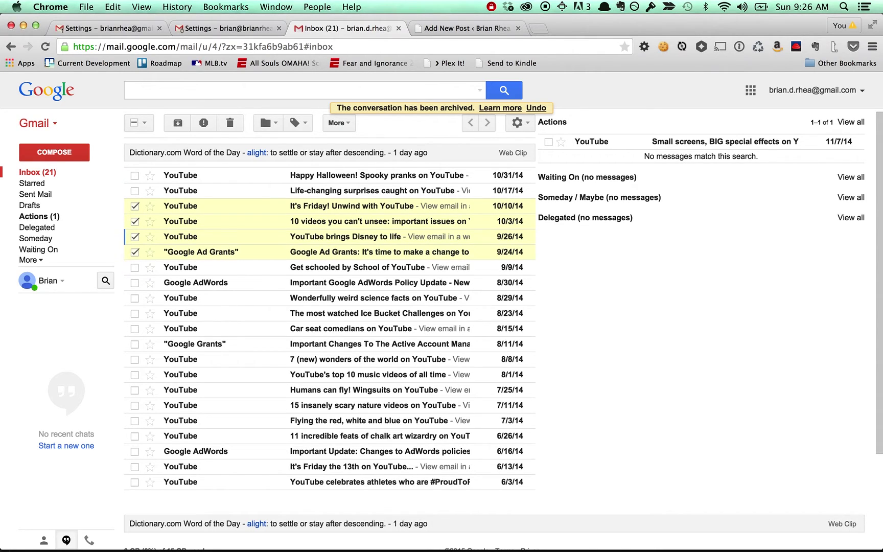
{"action": "key", "text": "j"}
{"action": "key", "text": "x"}
{"action": "key", "text": "k"}
{"action": "key", "text": "x"}
{"action": "key", "text": "k"}
{"action": "key", "text": "x"}
{"action": "key", "text": "k"}
{"action": "key", "text": "x"}
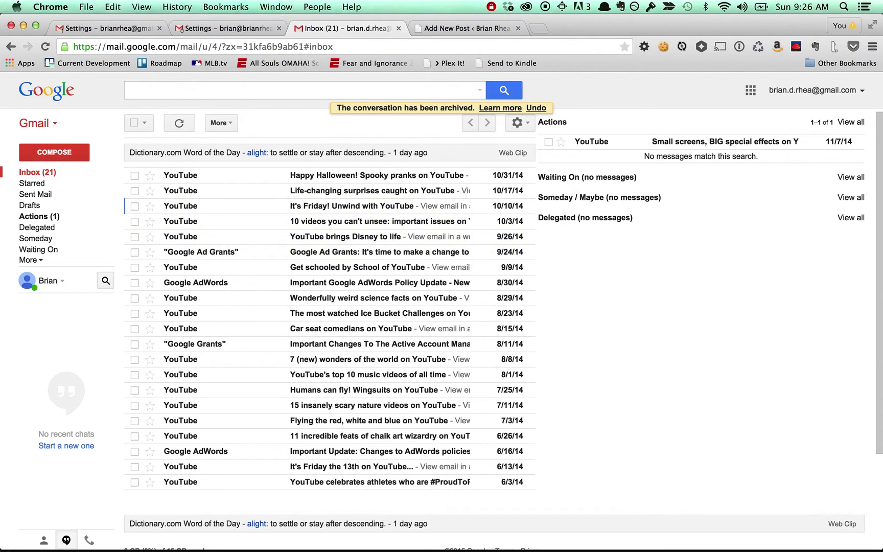
{"action": "key", "text": "k"}
{"action": "key", "text": "x"}
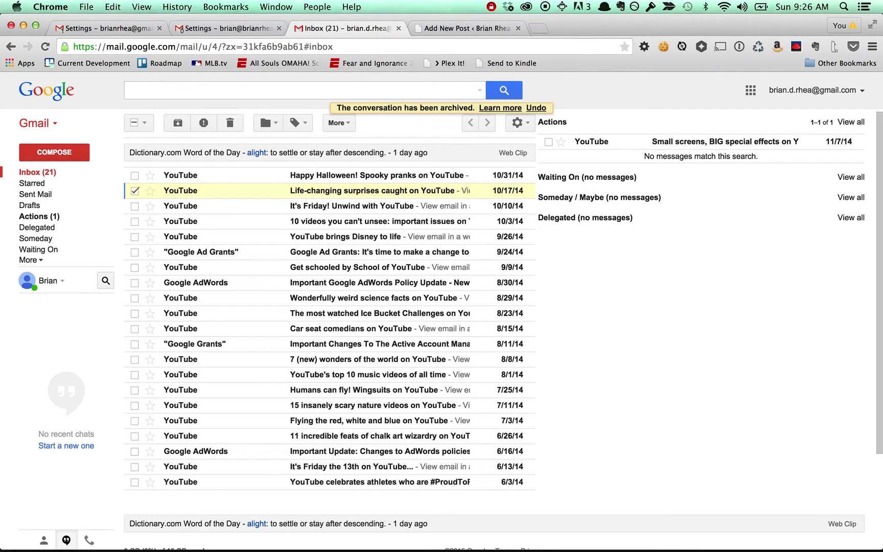
{"action": "key", "text": "x"}
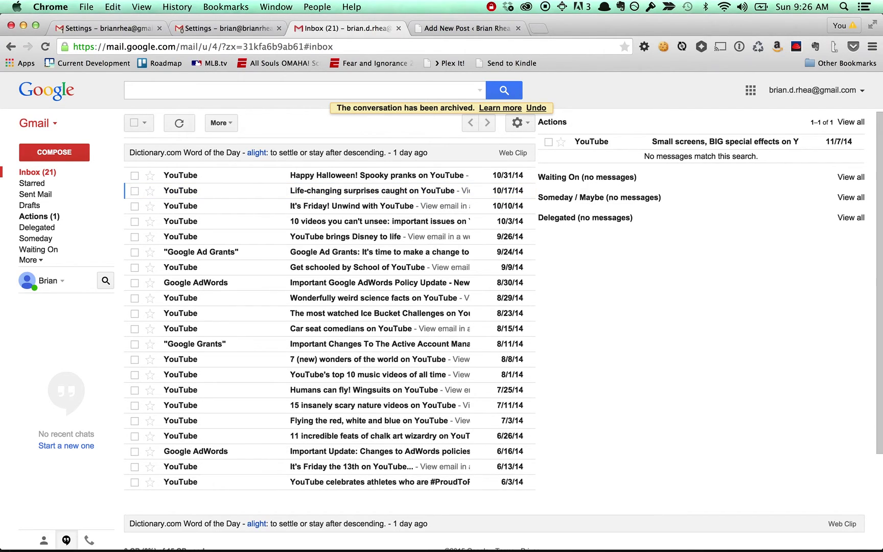
Select the five conversations, label them Waiting On, and archive them.
{"action": "key", "text": "x"}
{"action": "key", "text": "j"}
{"action": "key", "text": "x"}
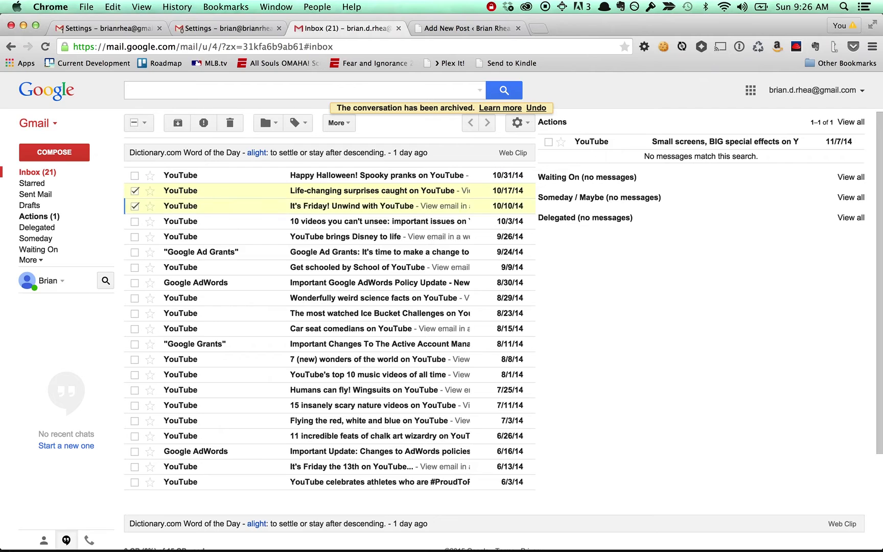
{"action": "key", "text": "j"}
{"action": "key", "text": "x"}
{"action": "key", "text": "j"}
{"action": "key", "text": "x"}
{"action": "key", "text": "j"}
{"action": "key", "text": "x"}
{"action": "key", "text": "j"}
{"action": "type", "text": "lwai"}
{"action": "key", "text": "Return"}
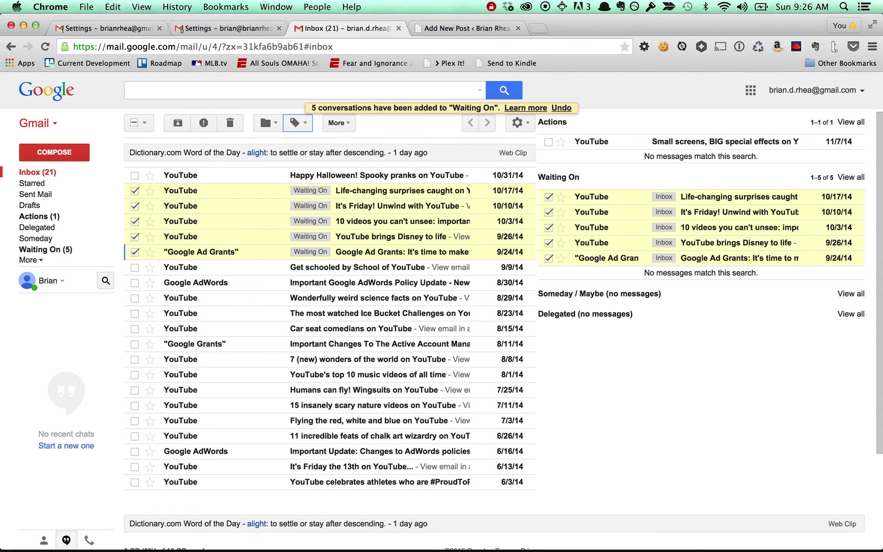
{"action": "key", "text": "e"}
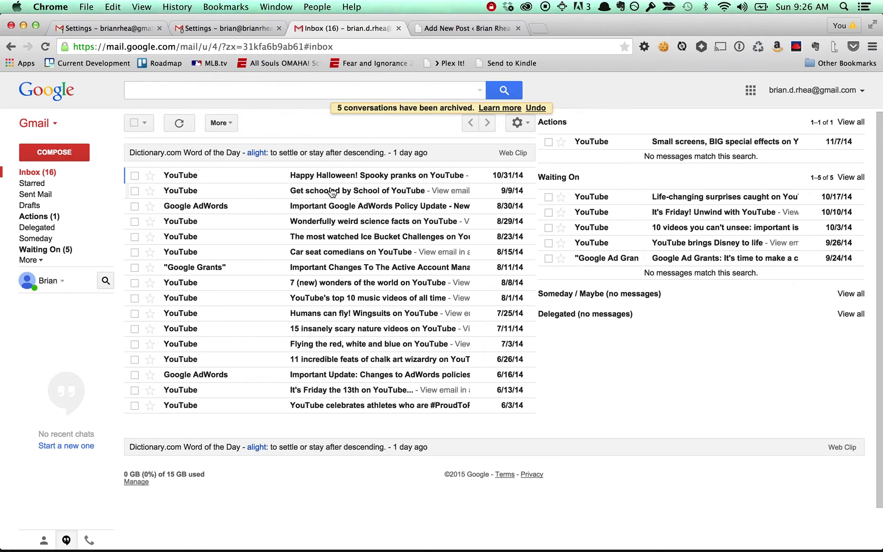